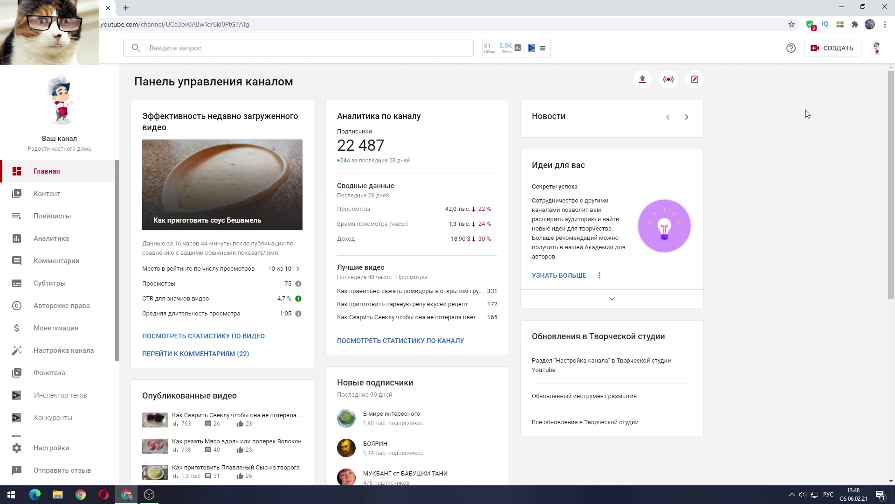
# Start a new video upload with the file "Салат Корейка с пикантным вкусом #Shorts" from the D:\шортс folder
pyautogui.click(820, 50)
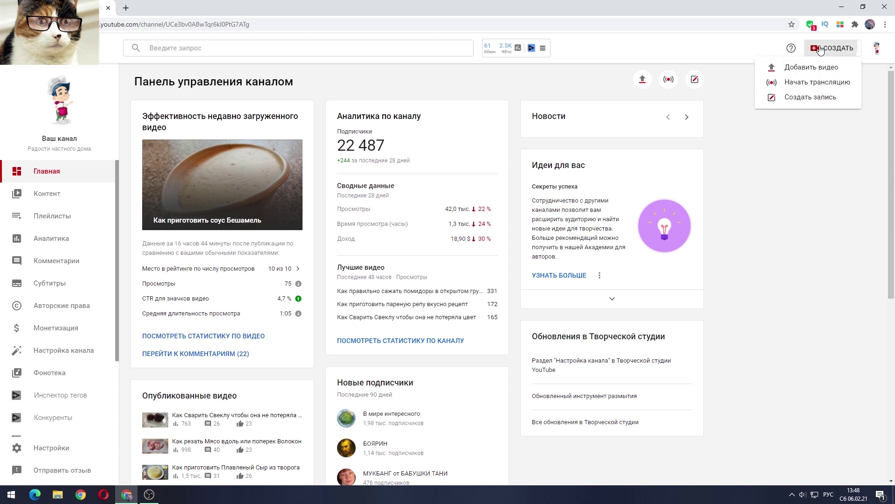
pyautogui.click(803, 68)
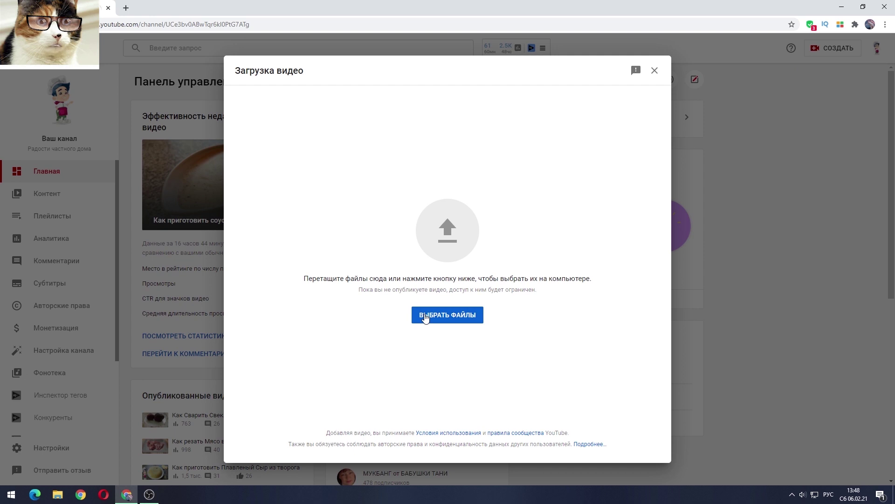
pyautogui.click(425, 317)
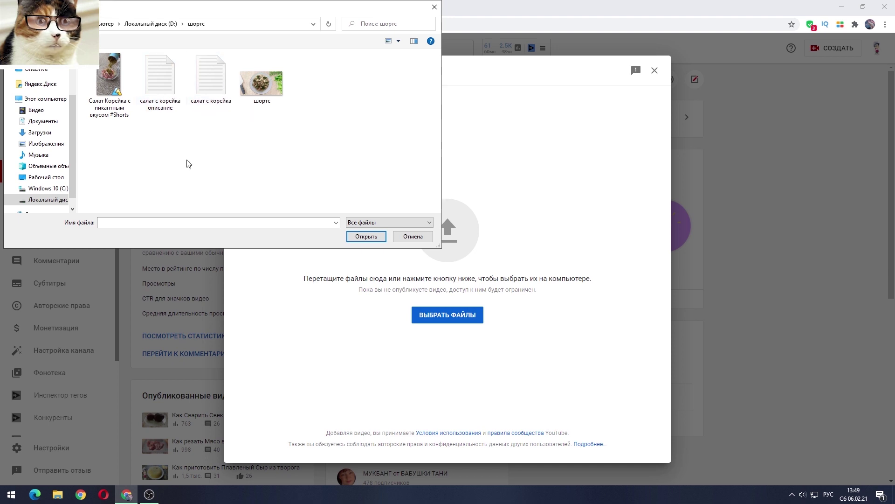
pyautogui.click(99, 80)
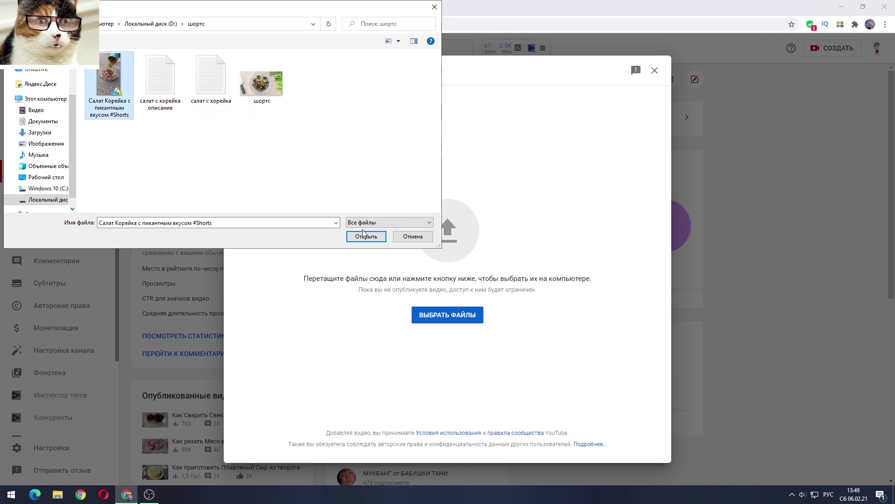
pyautogui.click(364, 238)
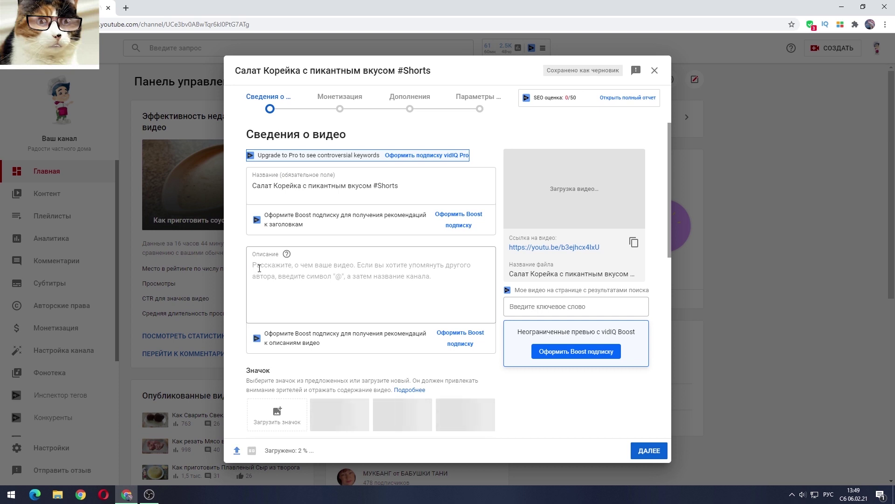
# Switch to File Explorer, copy the full text of the file "салат с корейка описание", and close it
pyautogui.hotkey('alt', 'Tab')
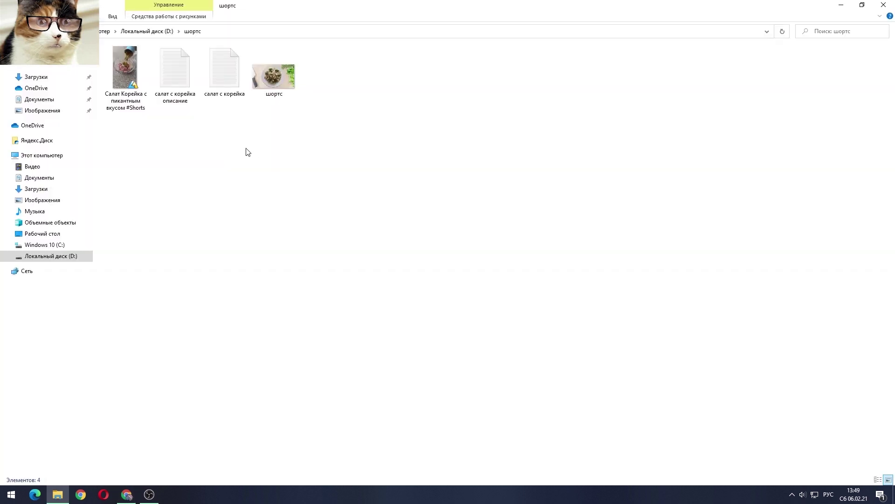
pyautogui.doubleClick(173, 74)
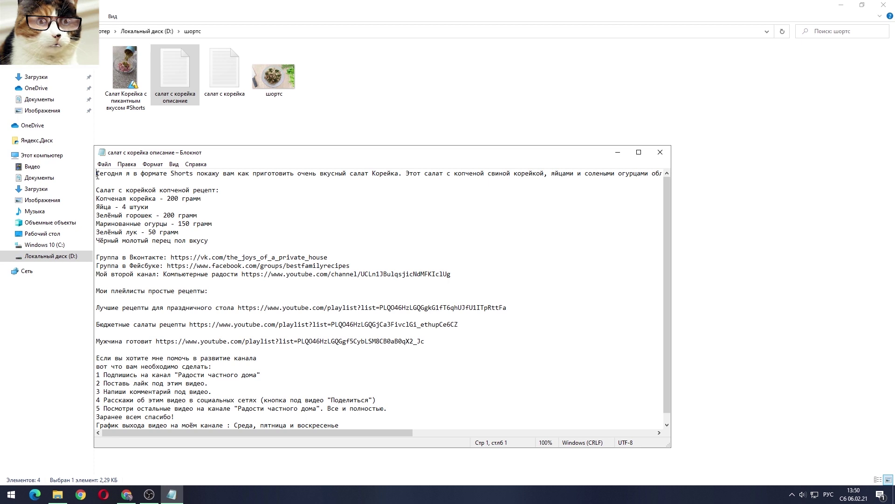
pyautogui.moveTo(97, 175); pyautogui.dragTo(340, 431)
pyautogui.rightClick(195, 381)
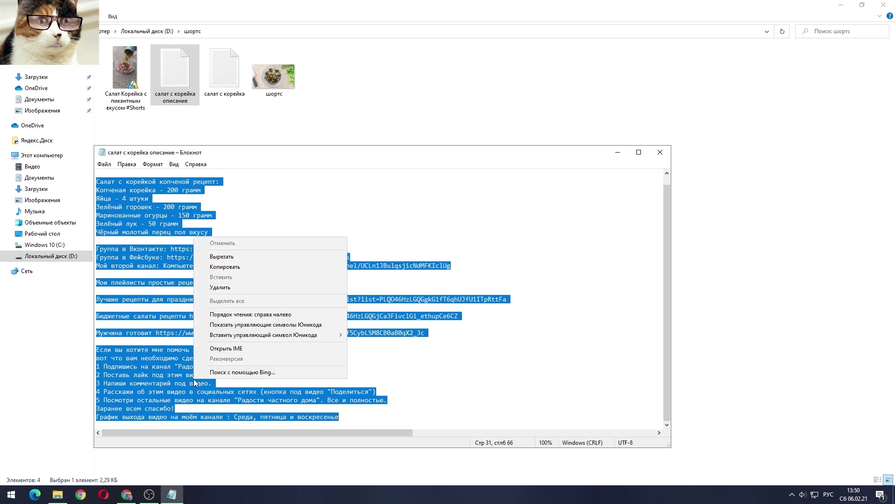
pyautogui.click(225, 267)
pyautogui.click(661, 156)
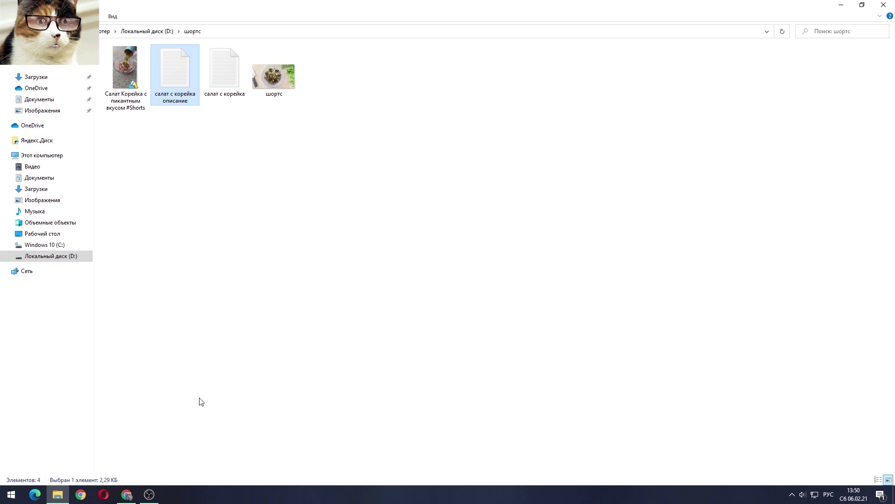
# Return to the browser and paste the copied recipe text into the video's description
pyautogui.click(126, 496)
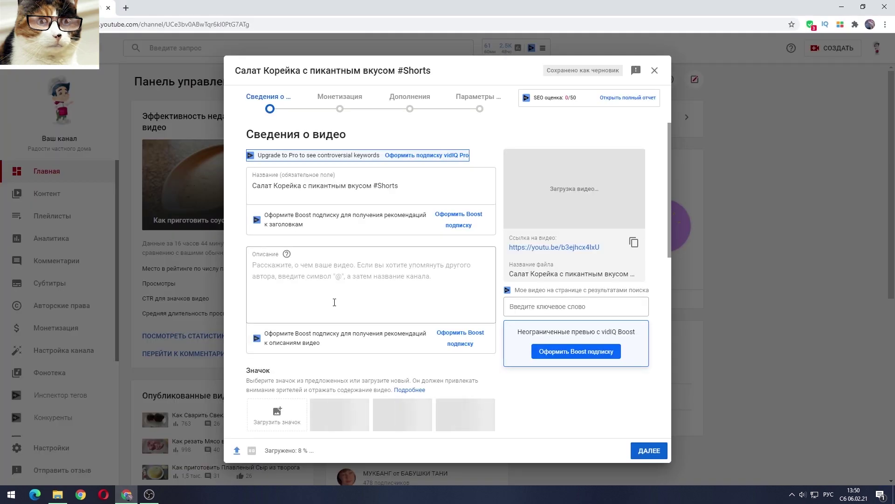
pyautogui.click(259, 268)
pyautogui.rightClick(258, 269)
pyautogui.click(279, 340)
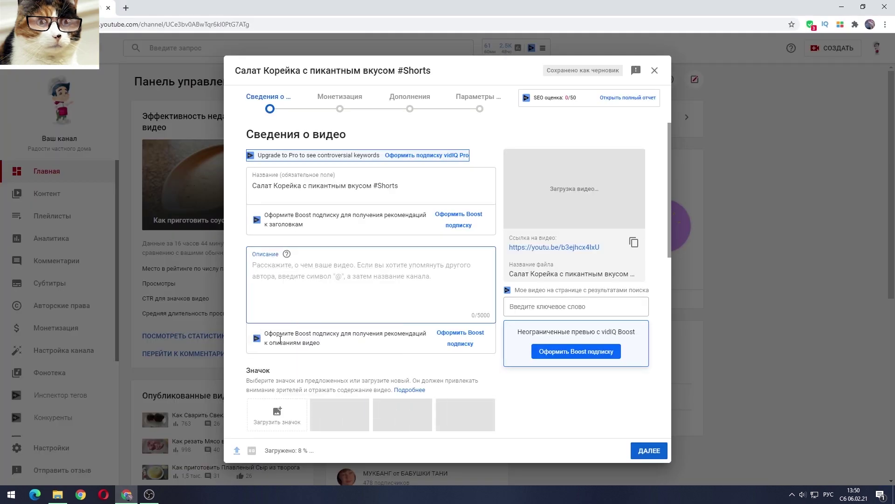
pyautogui.hotkey('ctrl', 'v')
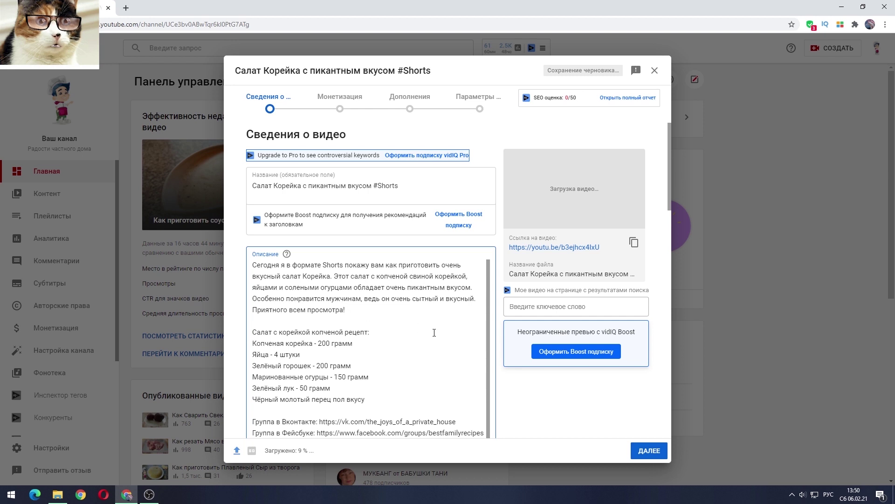
# Upload the image "шортс" as the video's custom thumbnail
pyautogui.moveTo(668, 184); pyautogui.dragTo(656, 336)
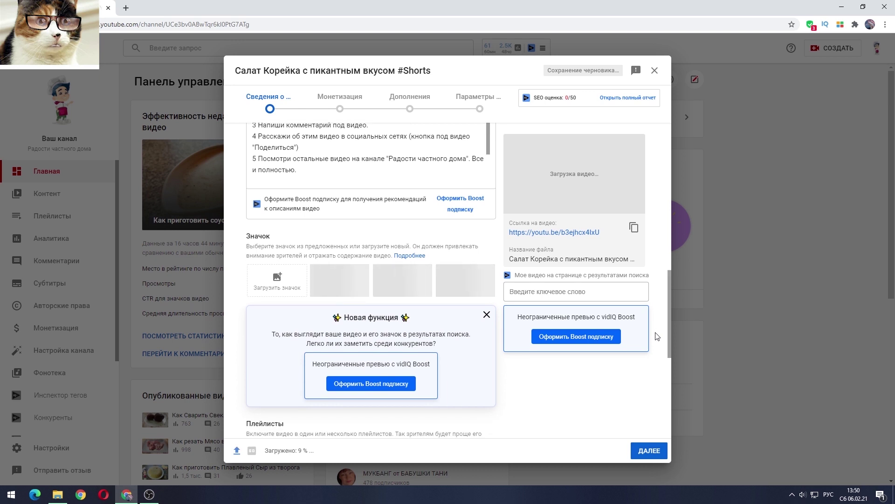
pyautogui.click(274, 284)
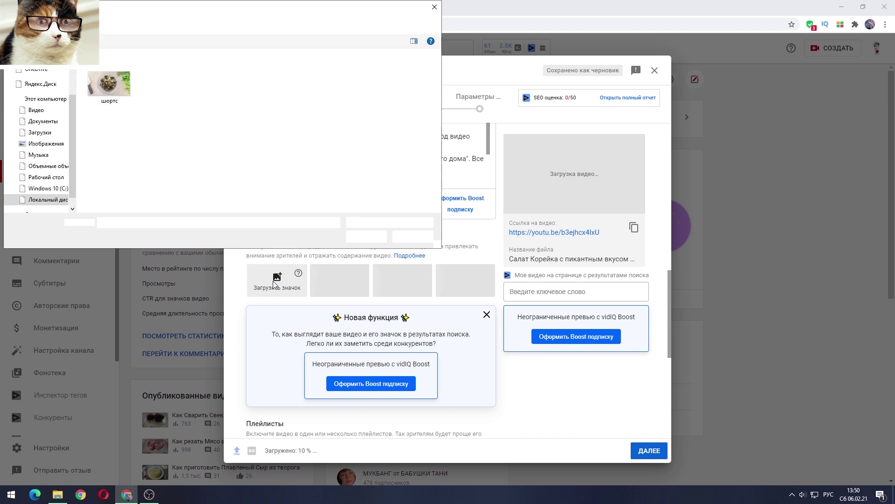
pyautogui.click(105, 71)
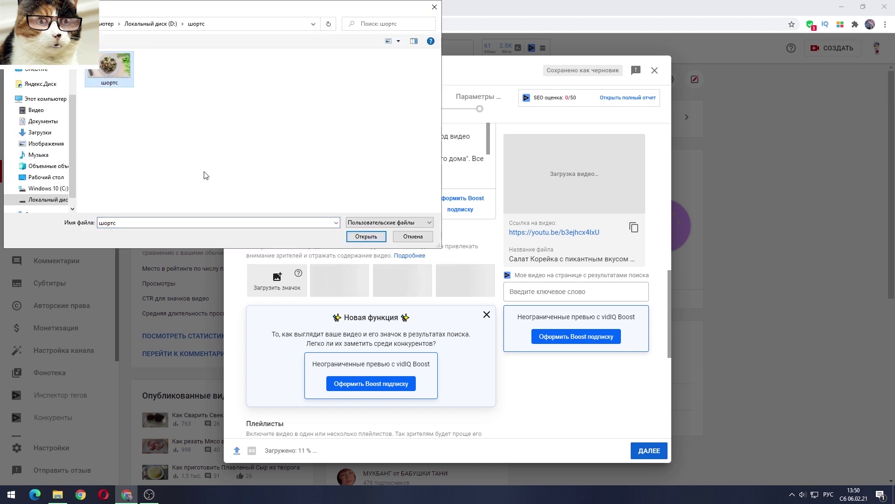
pyautogui.click(366, 236)
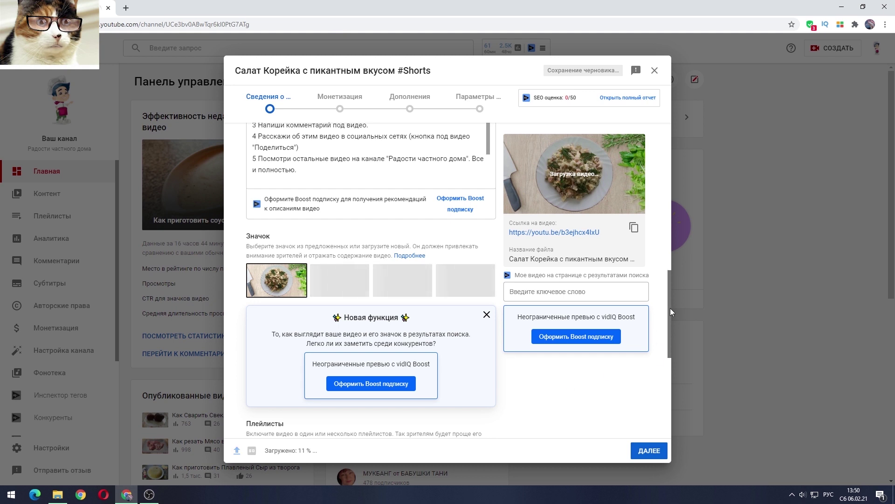
# Expand the video's additional parameters and place the cursor in the empty tags field
pyautogui.moveTo(670, 308); pyautogui.dragTo(666, 393)
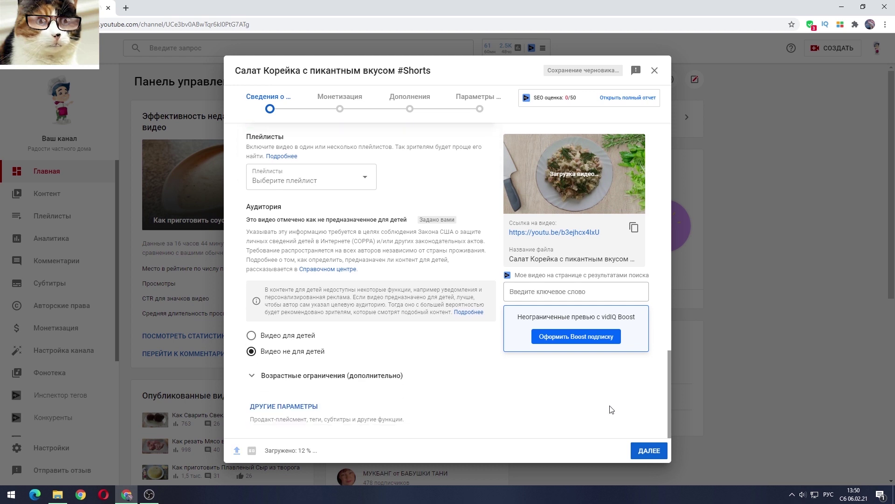
pyautogui.click(290, 407)
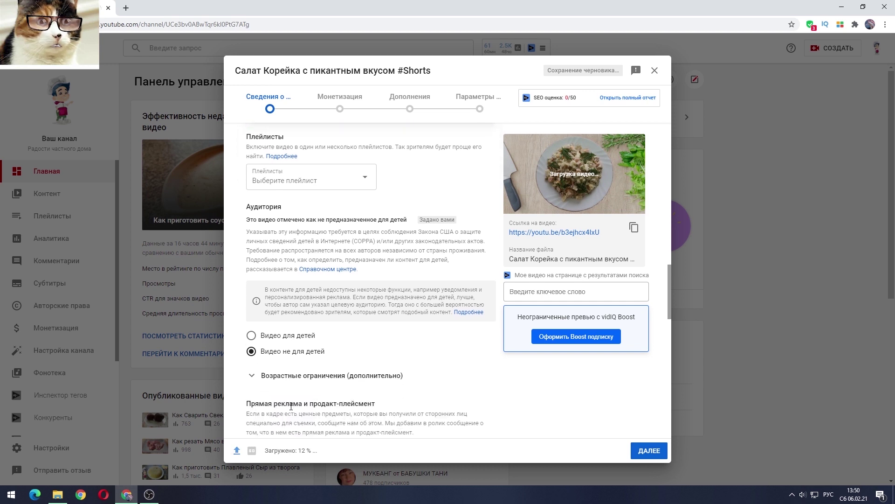
pyautogui.moveTo(668, 298); pyautogui.dragTo(670, 349)
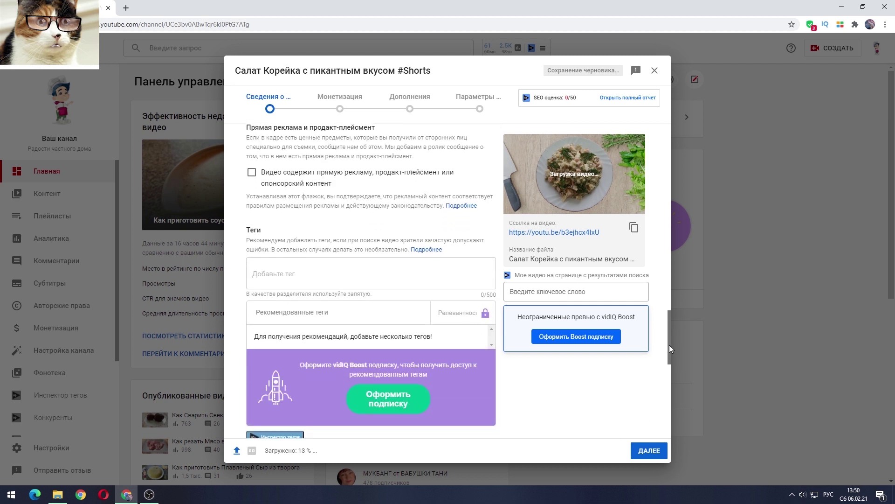
pyautogui.click(284, 271)
# Switch to File Explorer, copy the tag list above the title in the text file "салат с корейка", and close it
pyautogui.hotkey('alt', 'Tab')
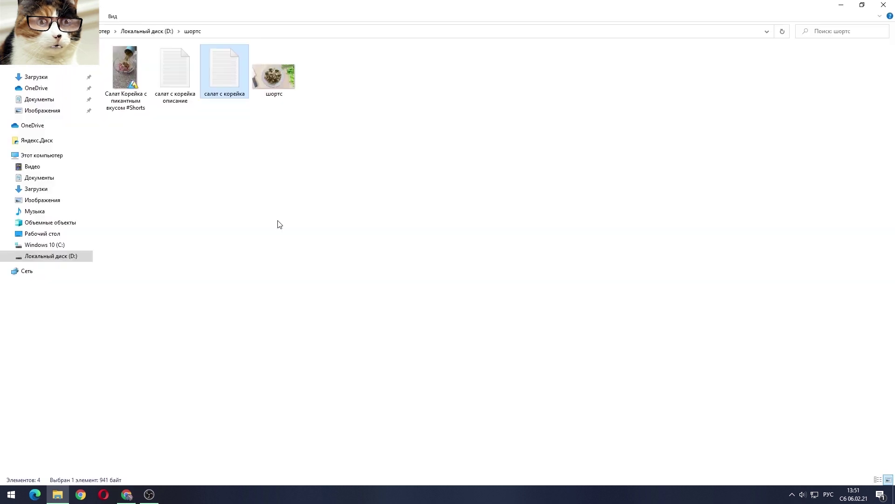
pyautogui.doubleClick(214, 79)
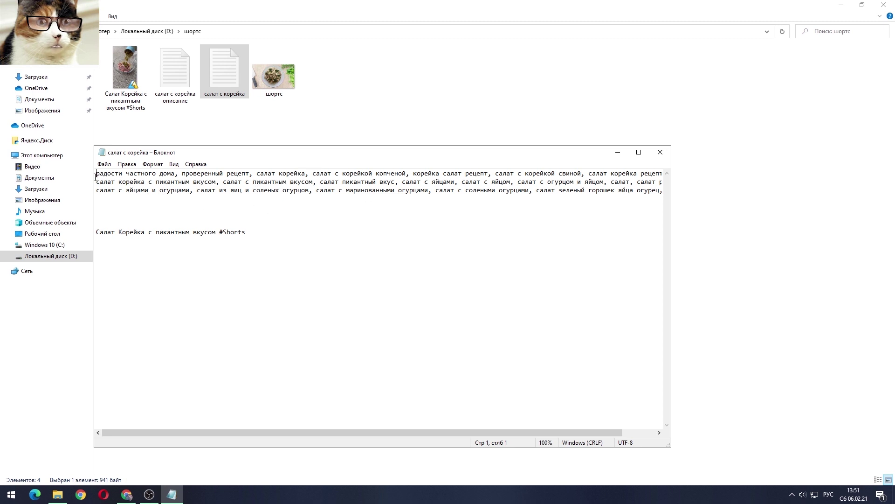
pyautogui.moveTo(96, 174); pyautogui.dragTo(397, 210)
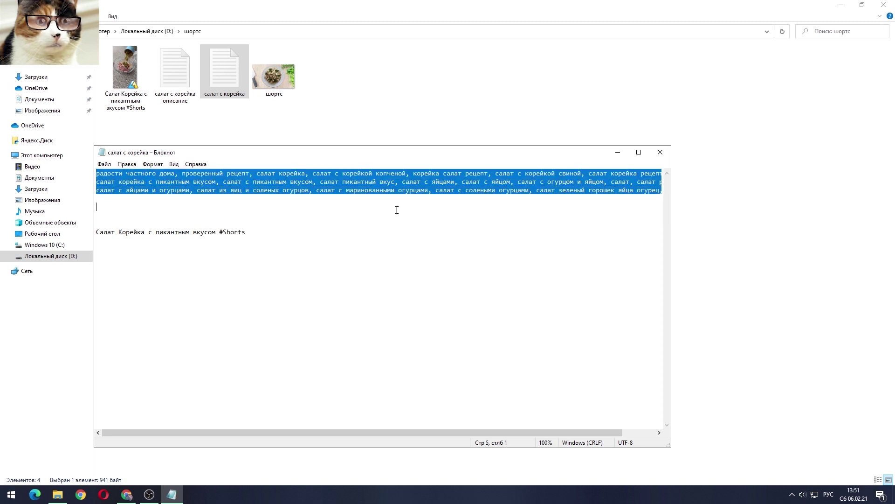
pyautogui.rightClick(386, 184)
pyautogui.click(394, 214)
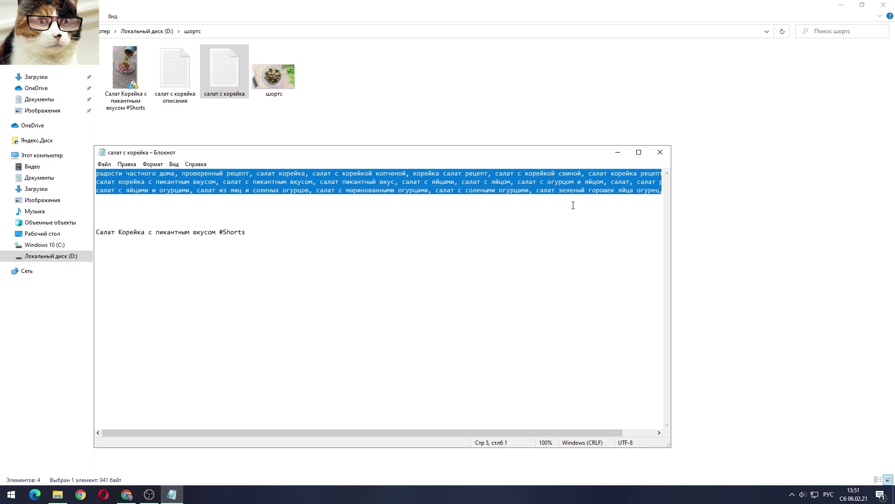
pyautogui.click(658, 152)
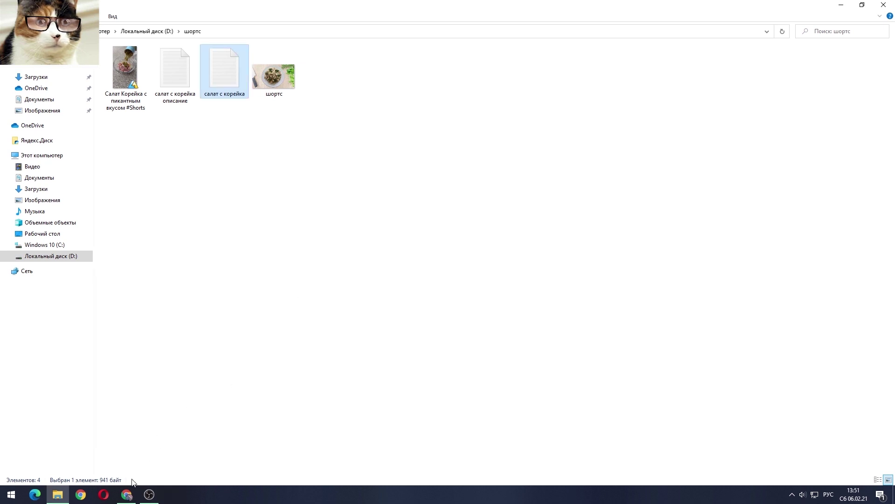
# Return to the browser and paste the copied tag list into the video's tags
pyautogui.click(127, 496)
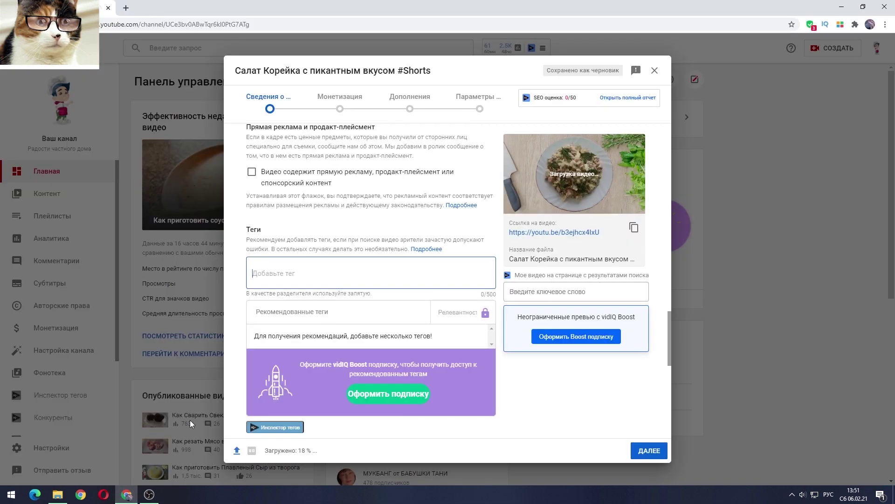
pyautogui.rightClick(256, 272)
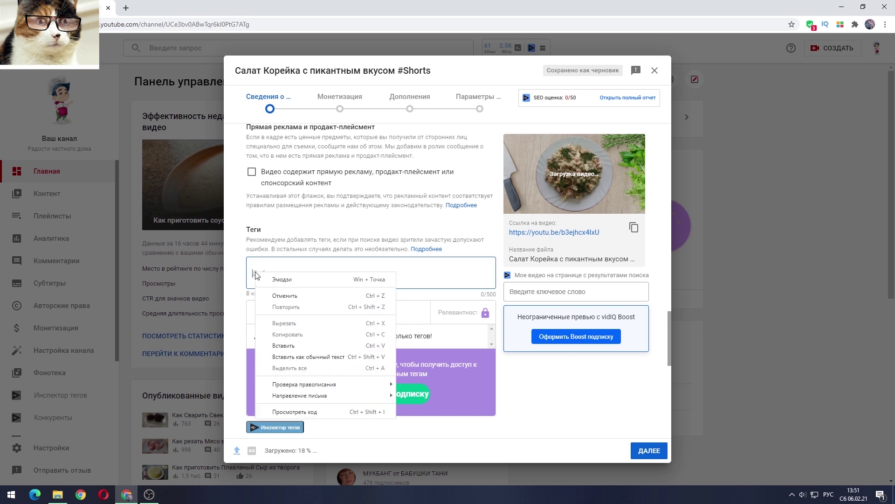
pyautogui.click(280, 345)
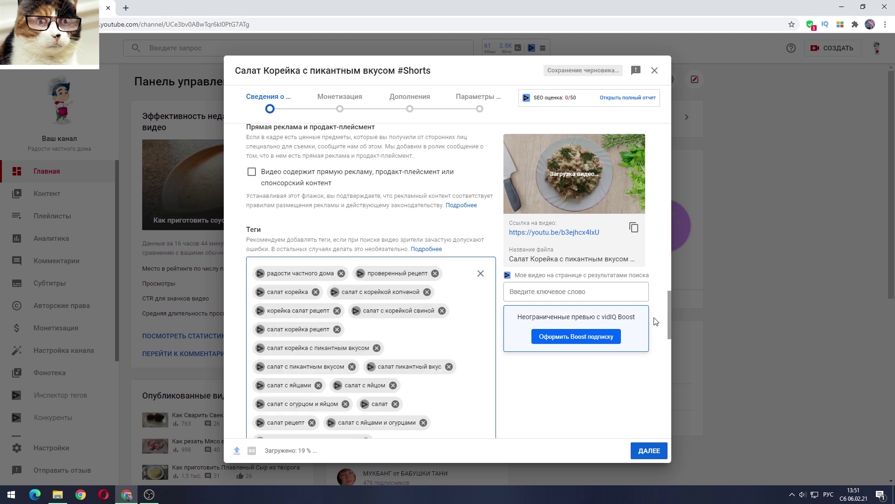
# Set the video's creation date to 6 February 2021
pyautogui.moveTo(668, 311); pyautogui.dragTo(668, 346)
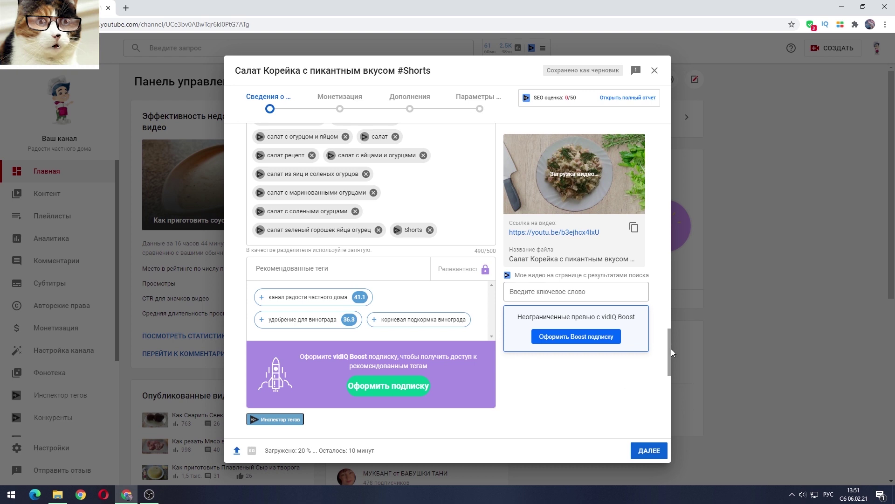
pyautogui.moveTo(671, 348); pyautogui.dragTo(543, 389)
pyautogui.click(299, 315)
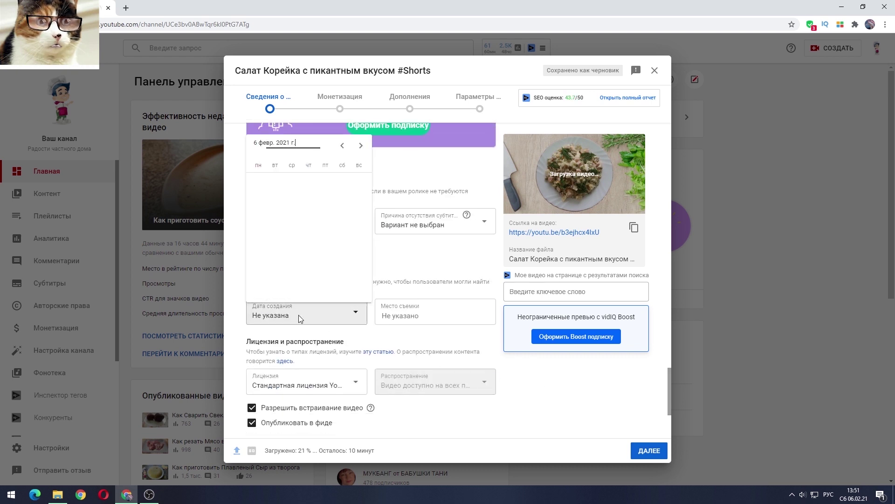
pyautogui.click(343, 246)
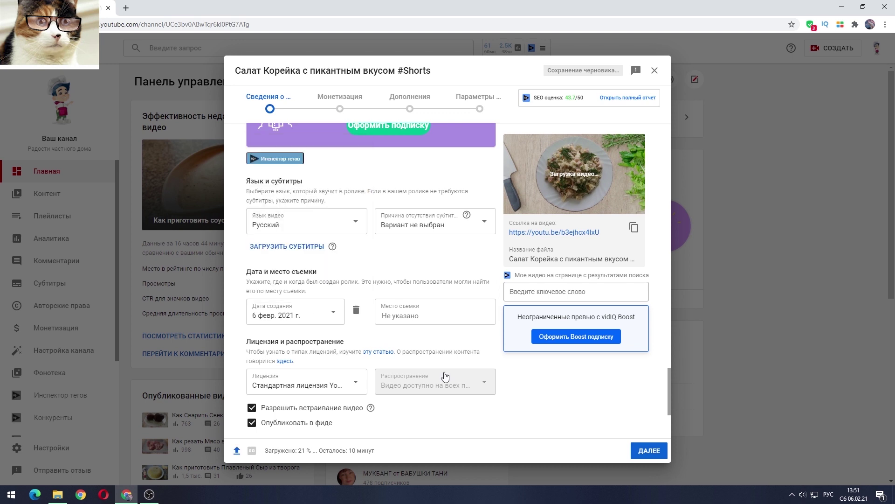
# Set the comment sort order to "Сначала новые"
pyautogui.moveTo(672, 378); pyautogui.dragTo(671, 401)
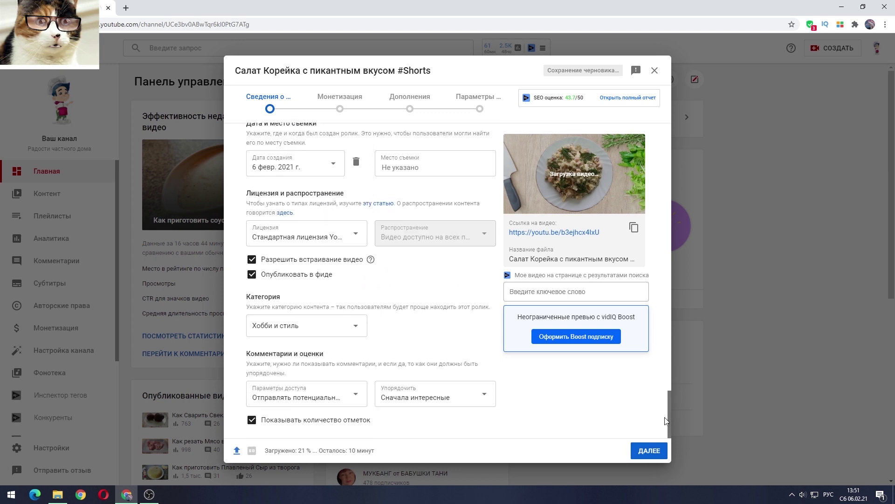
pyautogui.click(414, 398)
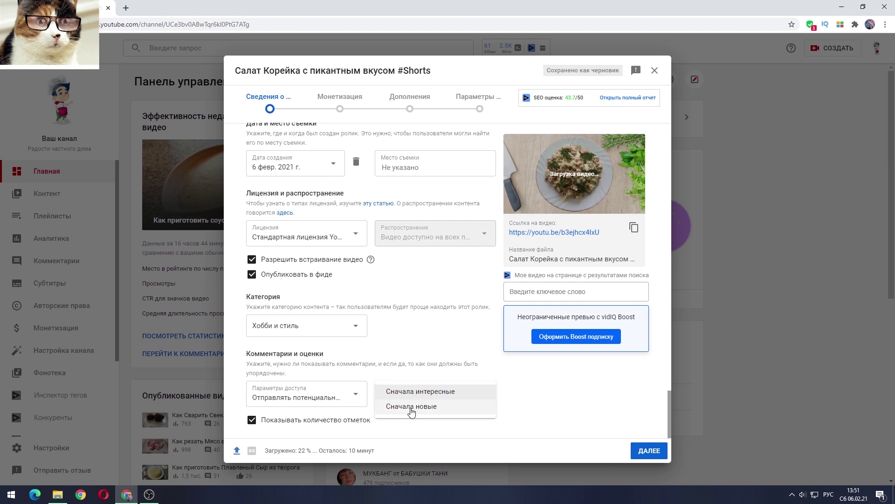
pyautogui.click(411, 406)
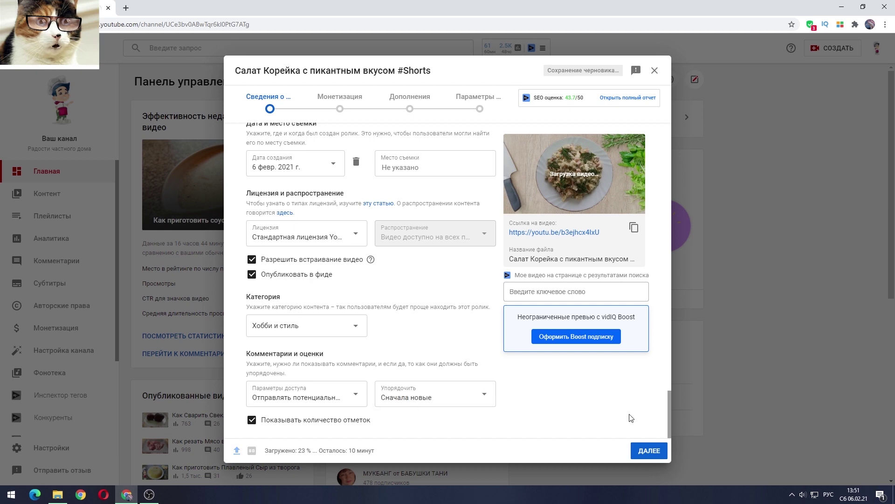
# Proceed from the video details to the monetization stage and choose "Отключена" as the monetization status
pyautogui.moveTo(670, 413); pyautogui.dragTo(658, 148)
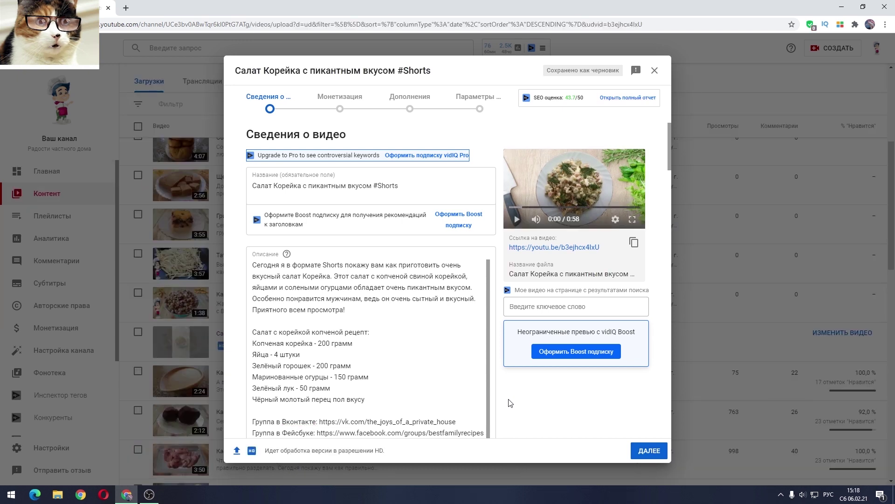
pyautogui.click(339, 109)
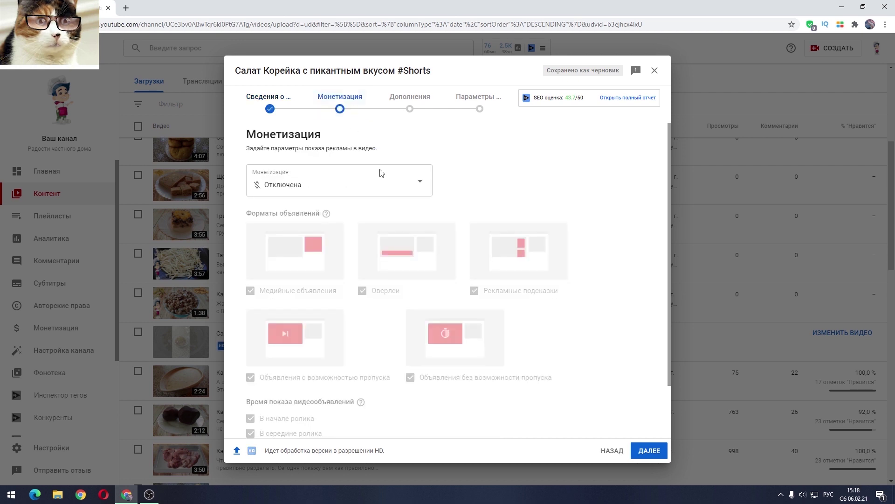
pyautogui.click(418, 187)
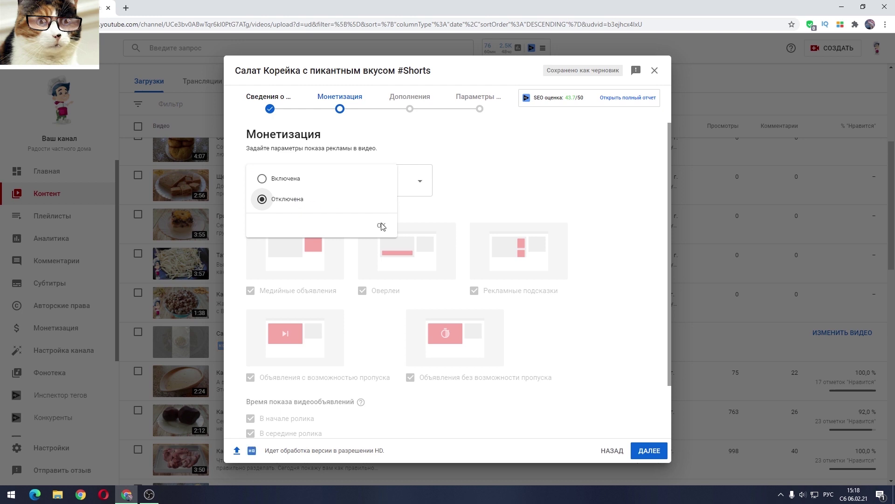
# Proceed past the add-ons stage to the access settings and choose scheduled publication with the date 8 February 2021
pyautogui.click(411, 115)
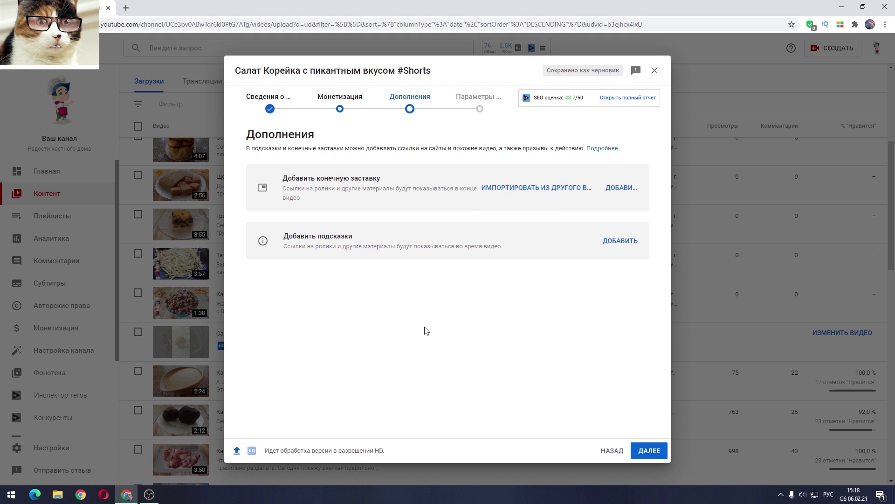
pyautogui.click(480, 110)
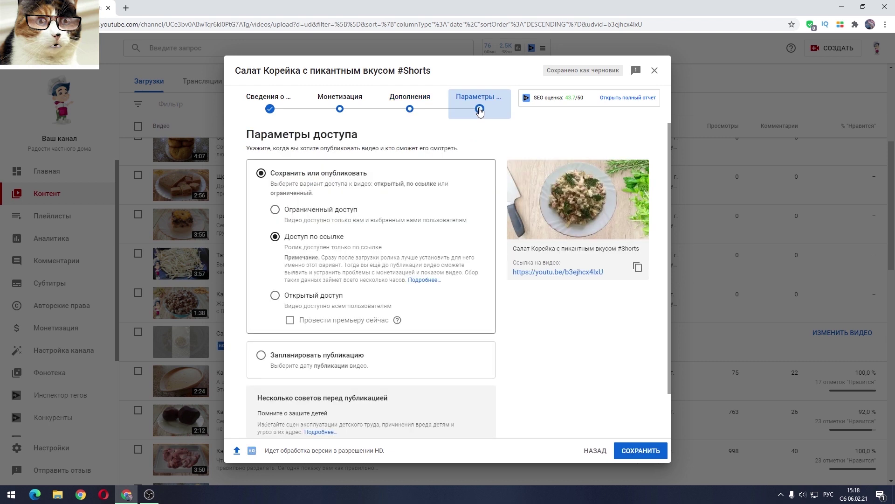
pyautogui.click(261, 356)
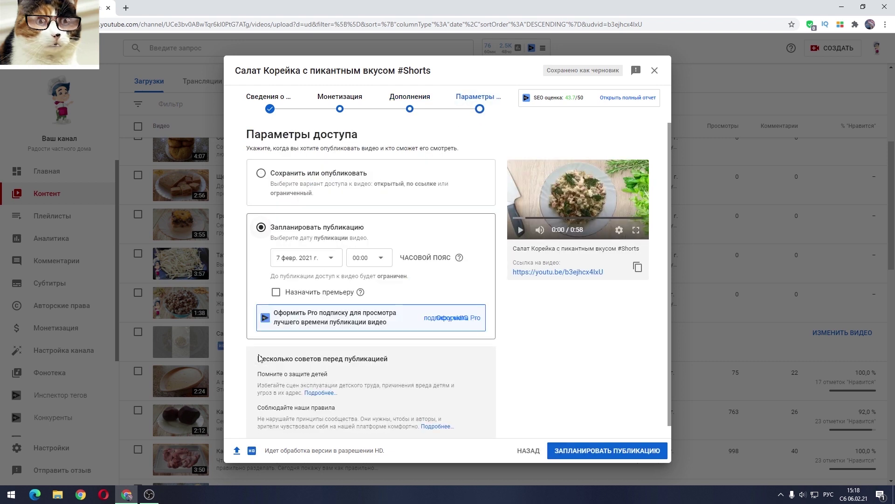
pyautogui.click(327, 258)
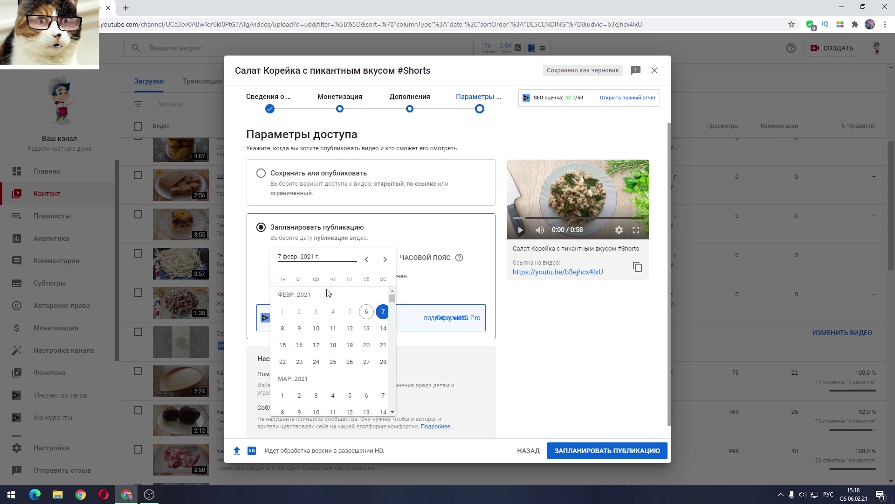
pyautogui.click(283, 328)
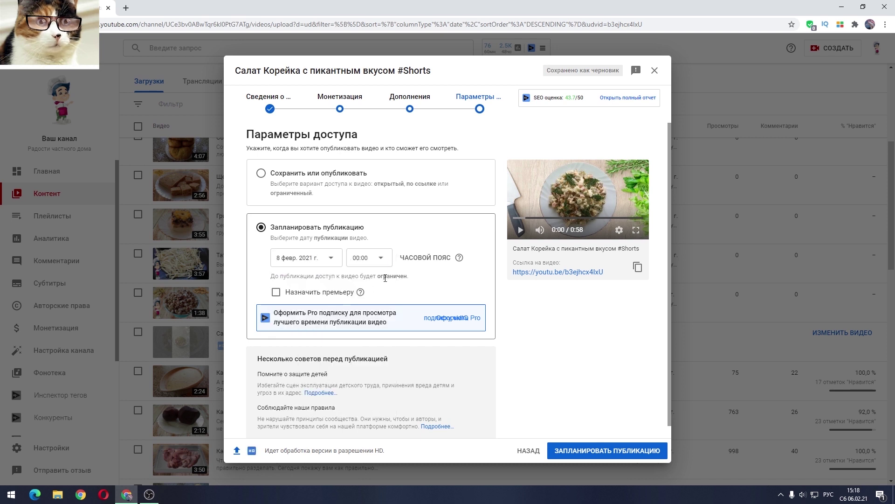
# Set the publication time to 23:00, schedule the video's publication and close the confirmation
pyautogui.click(383, 259)
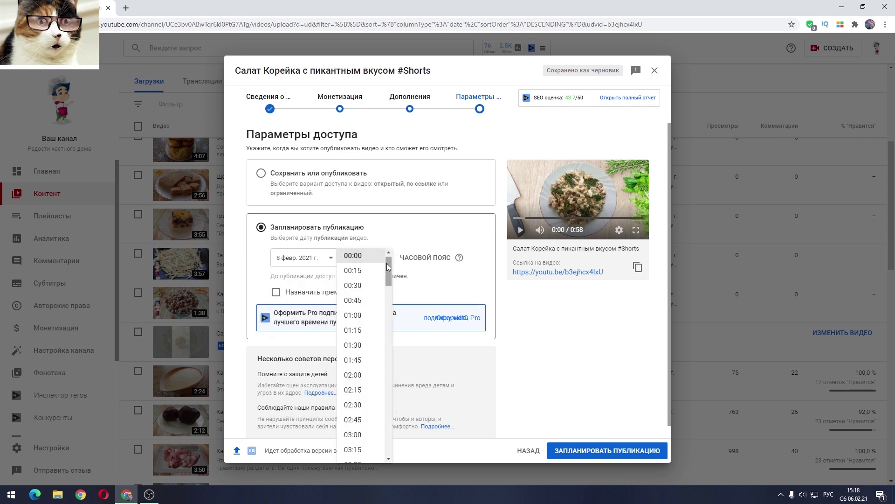
pyautogui.moveTo(388, 267); pyautogui.dragTo(390, 421)
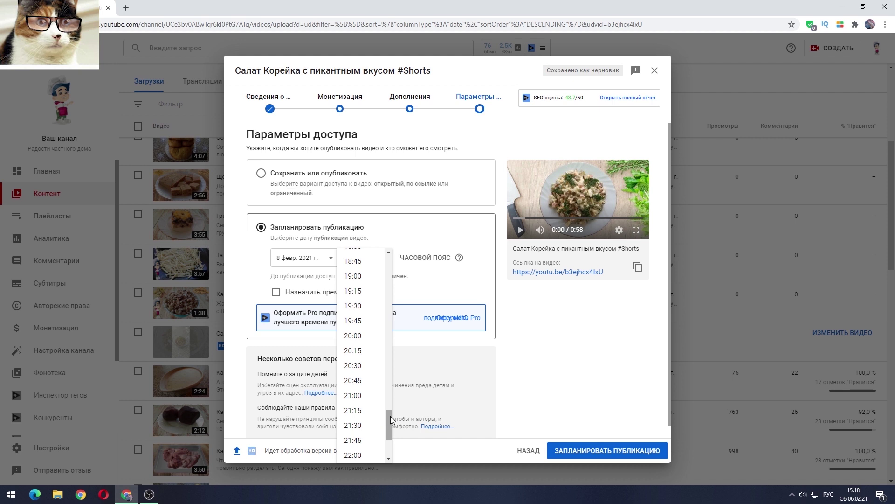
pyautogui.moveTo(390, 420); pyautogui.dragTo(391, 431)
pyautogui.click(376, 426)
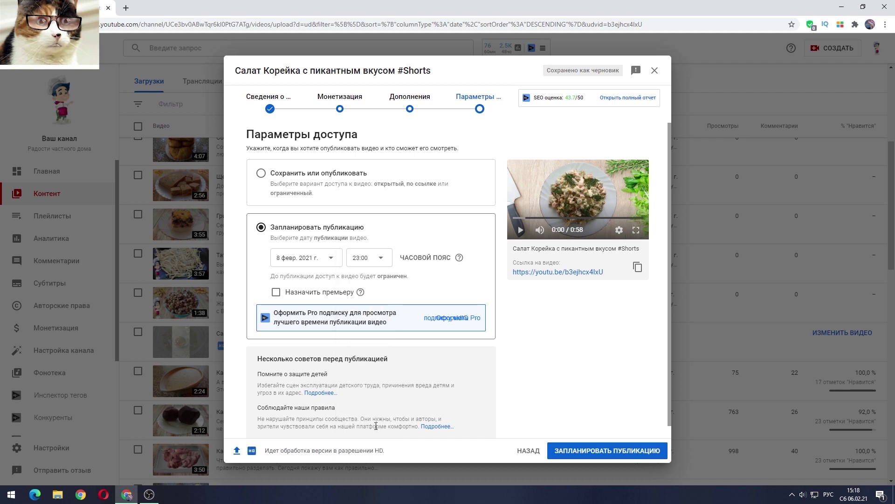
pyautogui.click(585, 450)
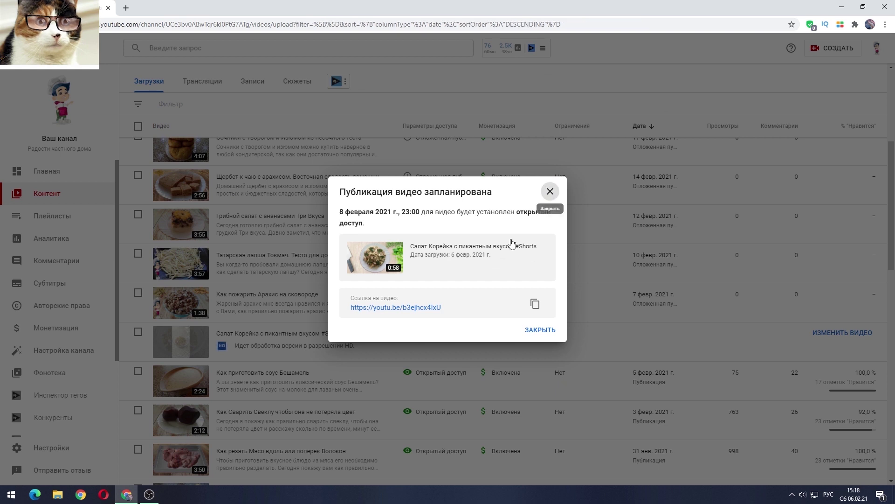
pyautogui.press('Escape')
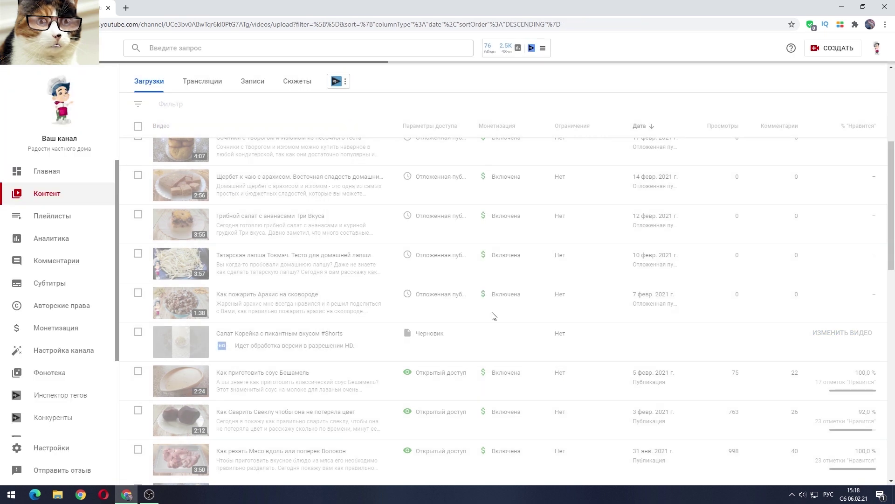